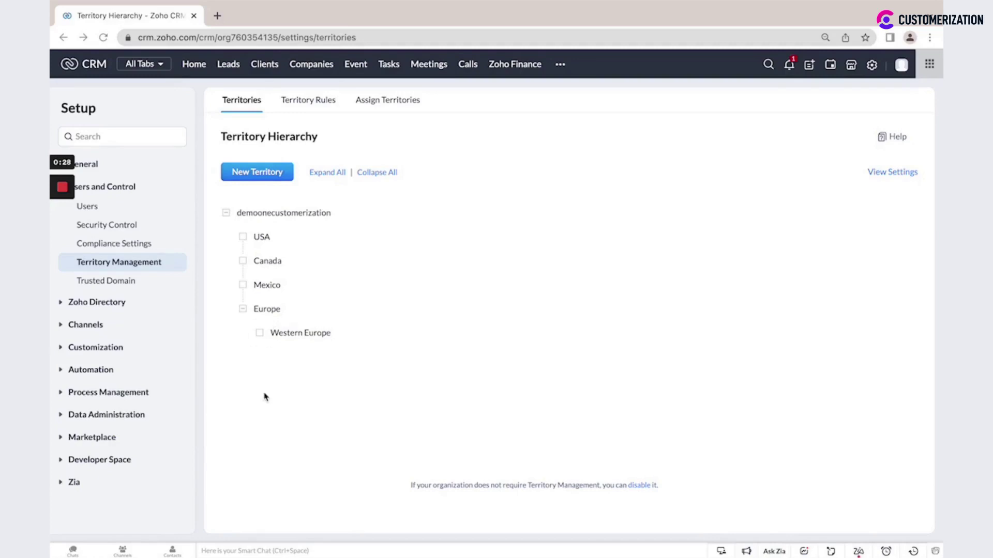
# View the USA, Europe and Western Europe rule conditions, then go to Assign Territories to Companies
pyautogui.click(318, 105)
pyautogui.moveTo(267, 200)
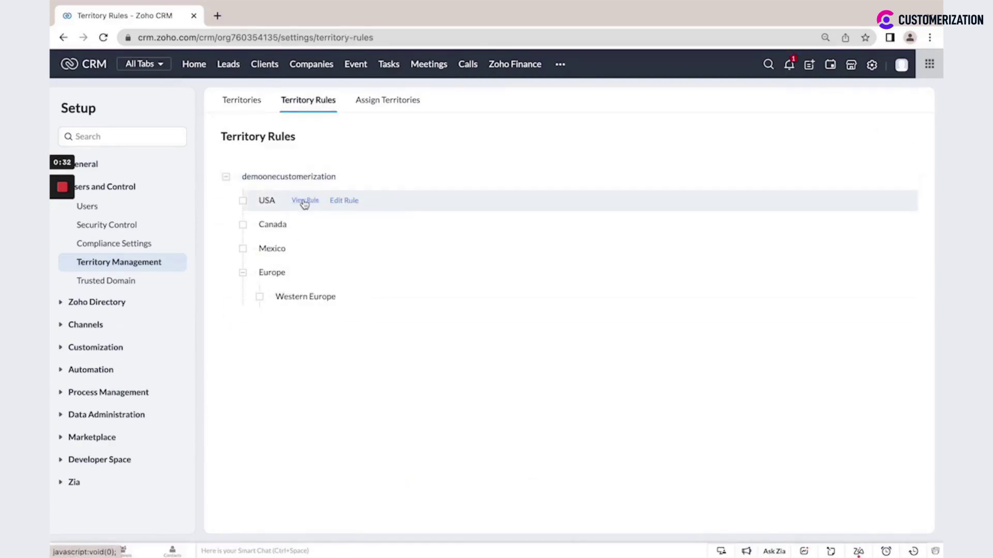
pyautogui.click(306, 200)
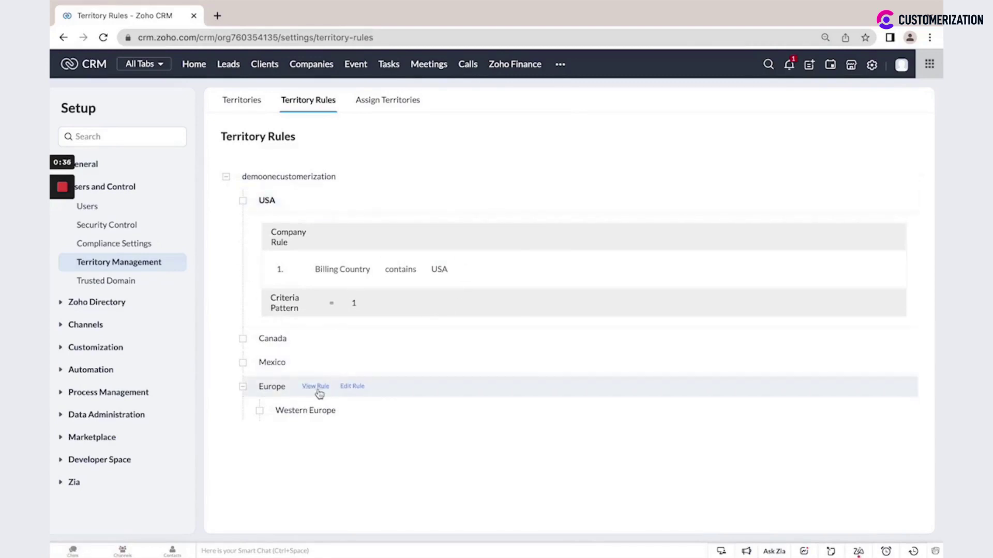
pyautogui.click(317, 388)
pyautogui.scroll(-2, 318, 393)
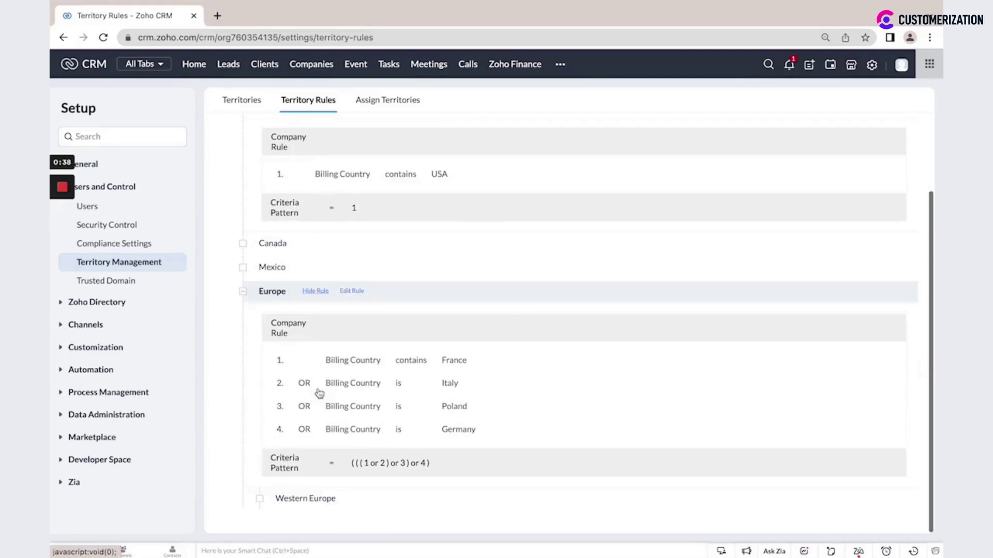
pyautogui.click(365, 501)
pyautogui.scroll(-3, 364, 503)
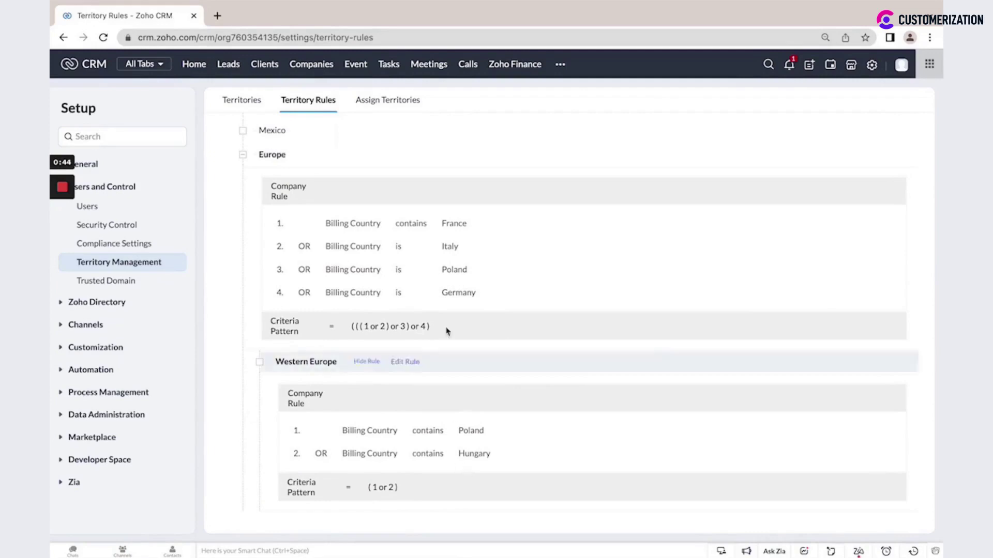
pyautogui.click(390, 108)
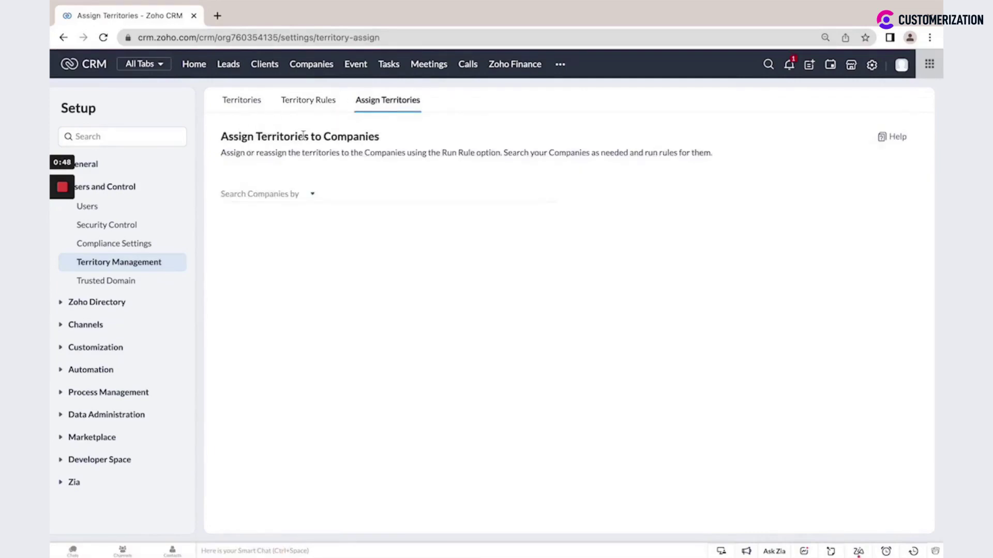
# Filter the Companies list by the USA territory, leaving seven USA-assigned companies
pyautogui.click(312, 73)
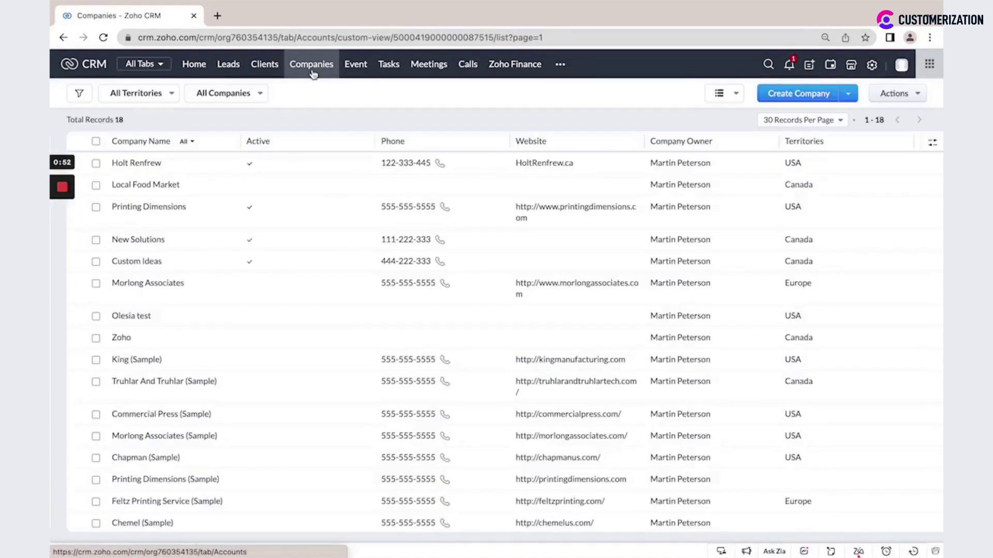
pyautogui.click(166, 97)
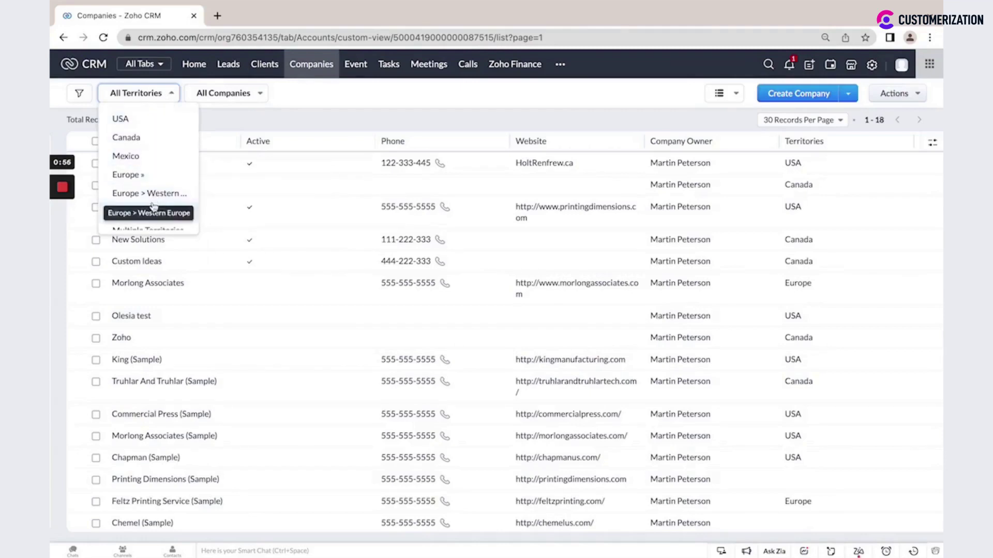
pyautogui.click(151, 120)
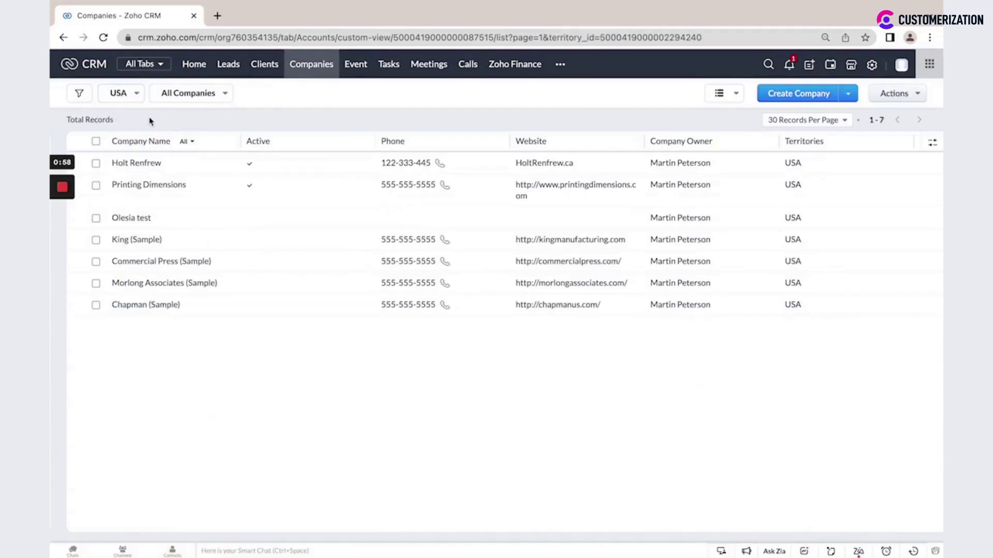